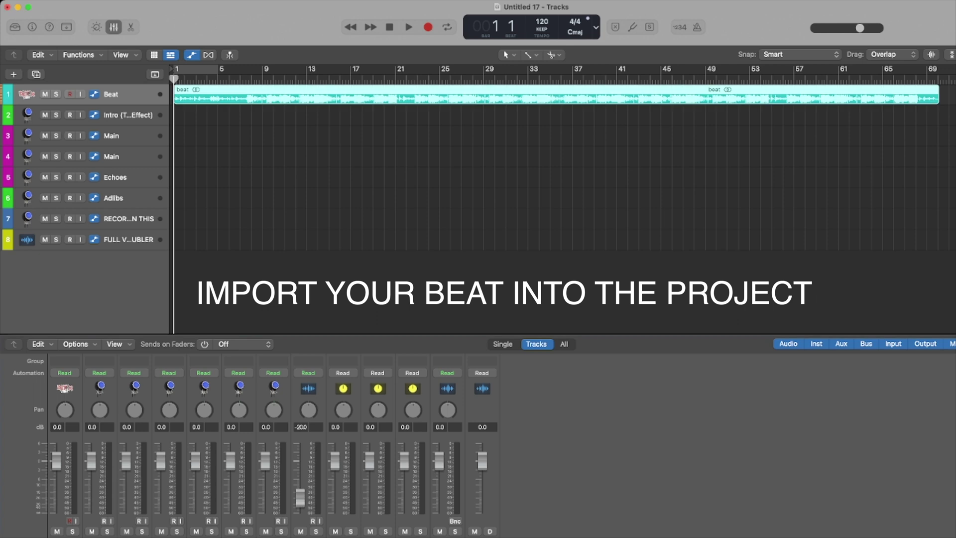
# Enlarge the mixer to reveal the Audio FX slots of all channel strips.
pyautogui.click(217, 79)
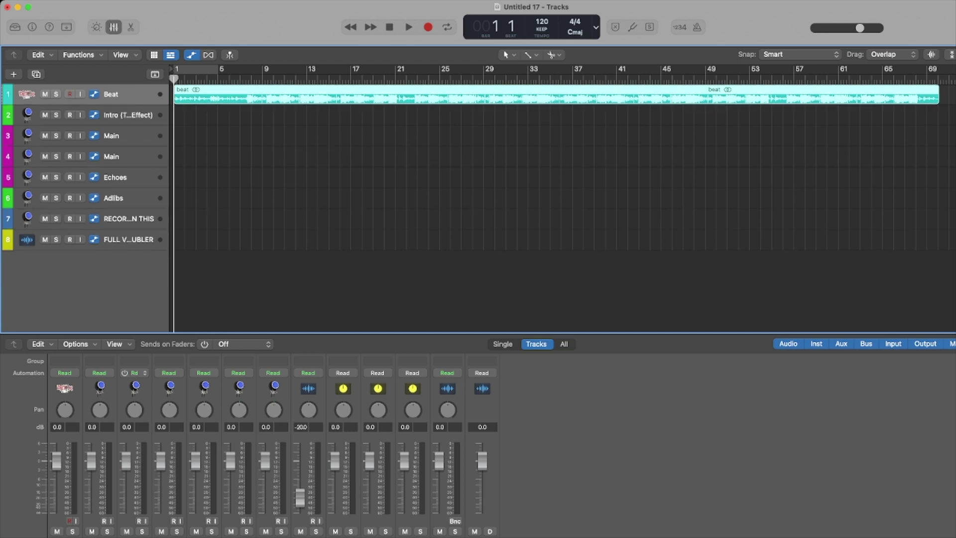
pyautogui.scroll(5, 254, 446)
pyautogui.scroll(1, 239, 472)
pyautogui.moveTo(239, 333); pyautogui.dragTo(239, 230)
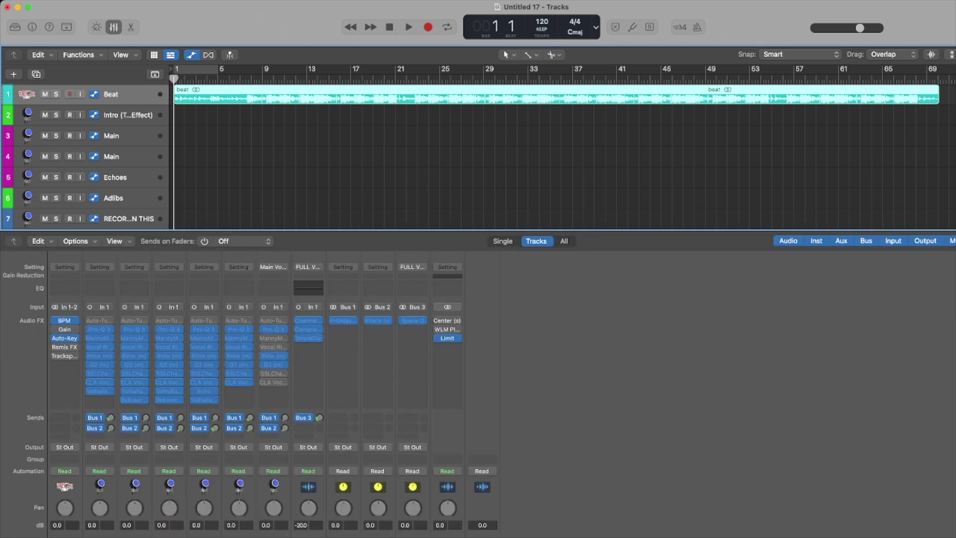
# Create a new audio track at the head of the track list, above the Beat track, to hold the imported beat.
pyautogui.click(65, 389)
pyautogui.press('alt+super+a')
pyautogui.moveTo(129, 115); pyautogui.dragTo(128, 90)
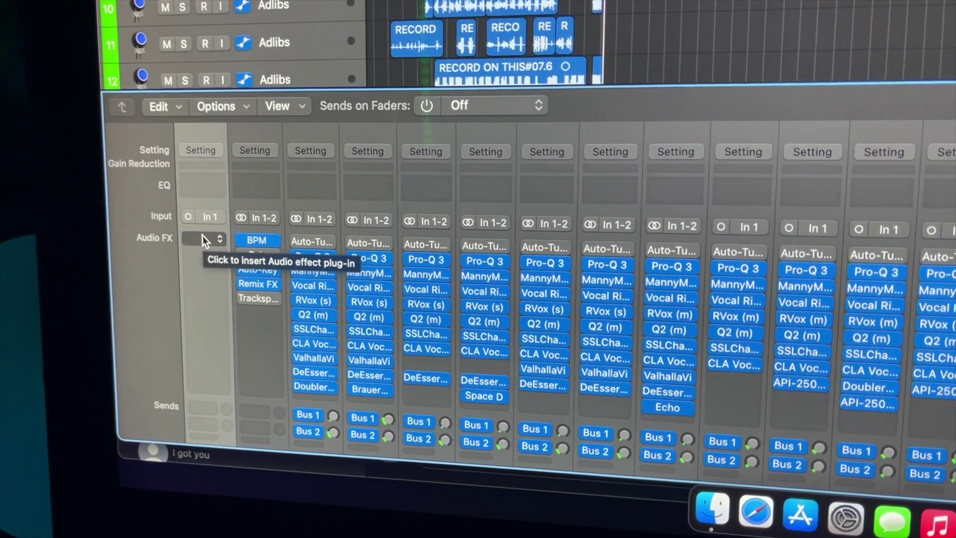
# Insert the BPM Counter metering plug-in on the beat's new audio track and set the project tempo to 72.
pyautogui.click(65, 320)
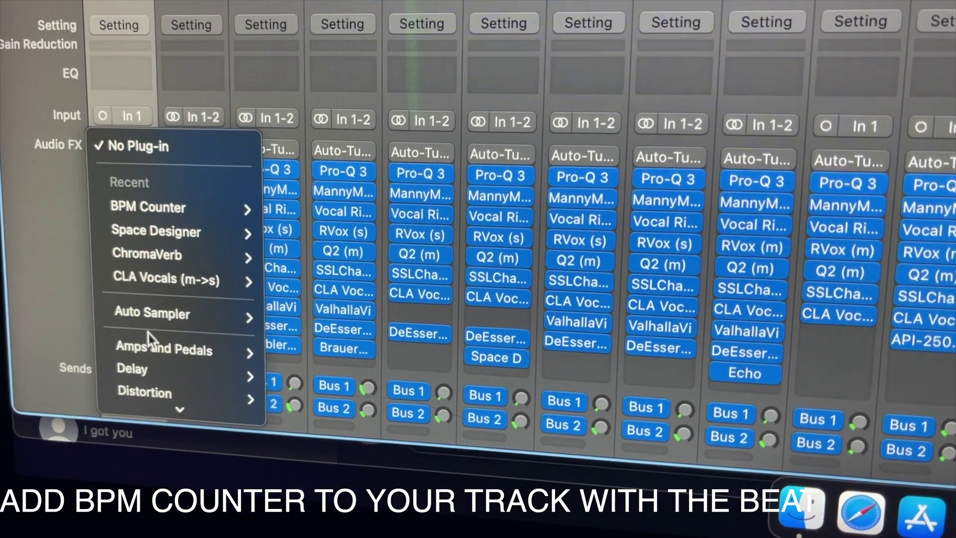
pyautogui.scroll(-5, 150, 344)
pyautogui.moveTo(121, 273)
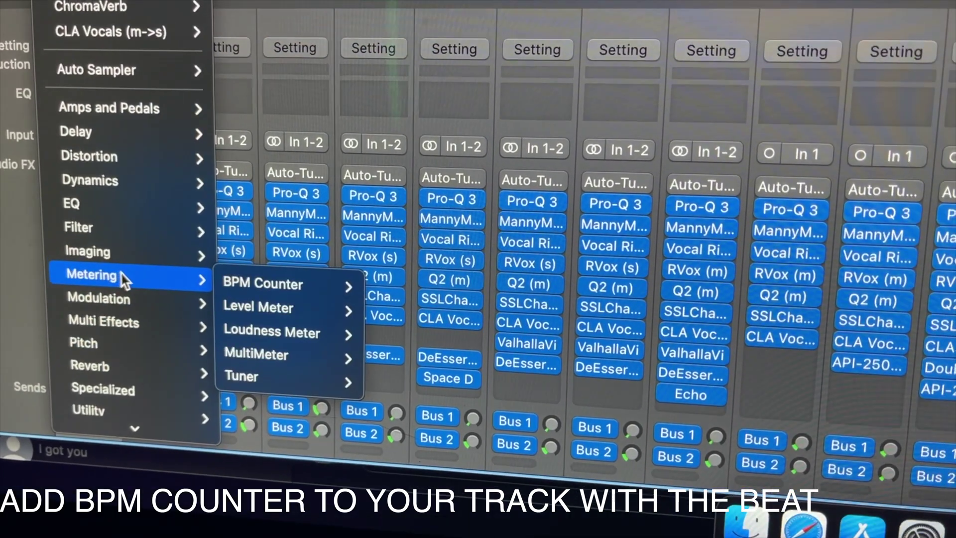
pyautogui.moveTo(328, 285)
pyautogui.click(389, 286)
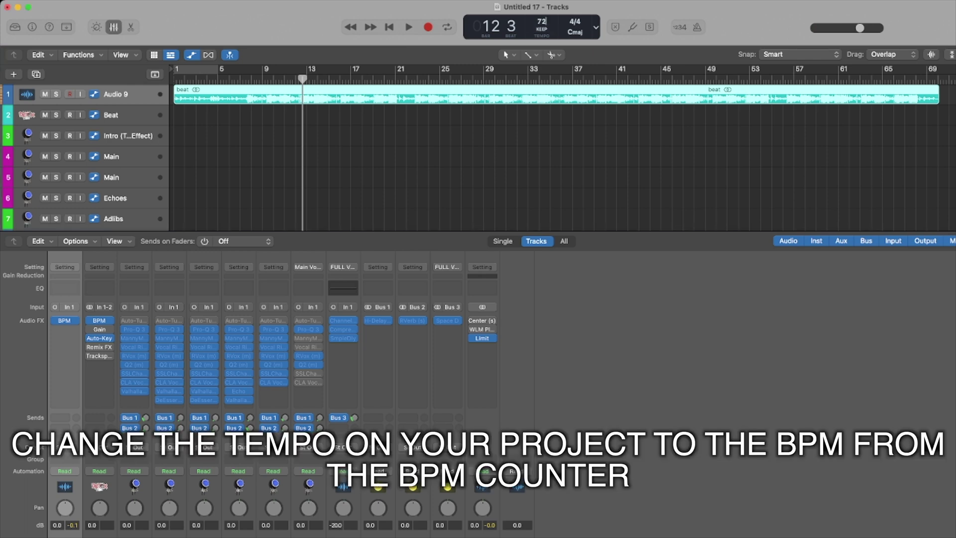
pyautogui.press('Return')
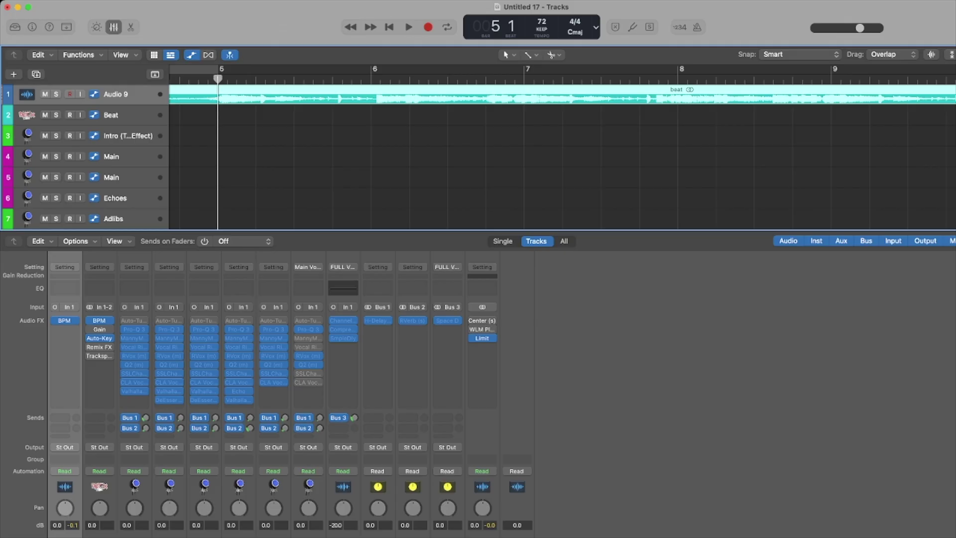
# Shrink the mixer for more track space, audition the beat from around bar 5 and split its region there.
pyautogui.press('space')
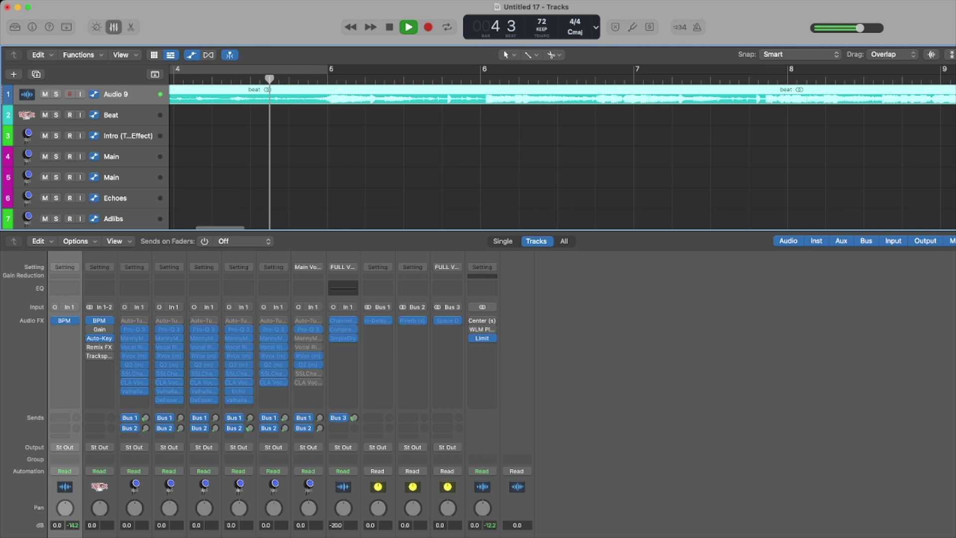
pyautogui.moveTo(478, 230); pyautogui.dragTo(478, 467)
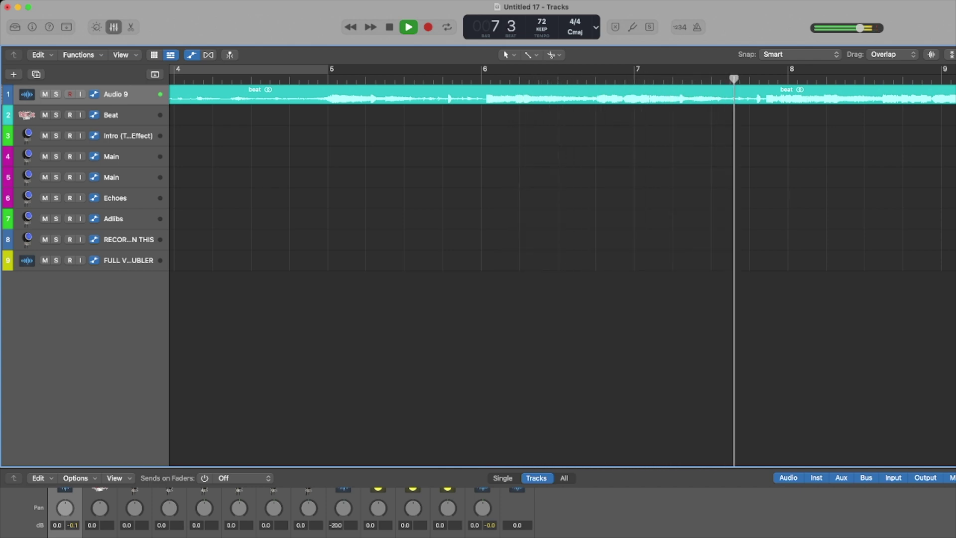
pyautogui.press('space')
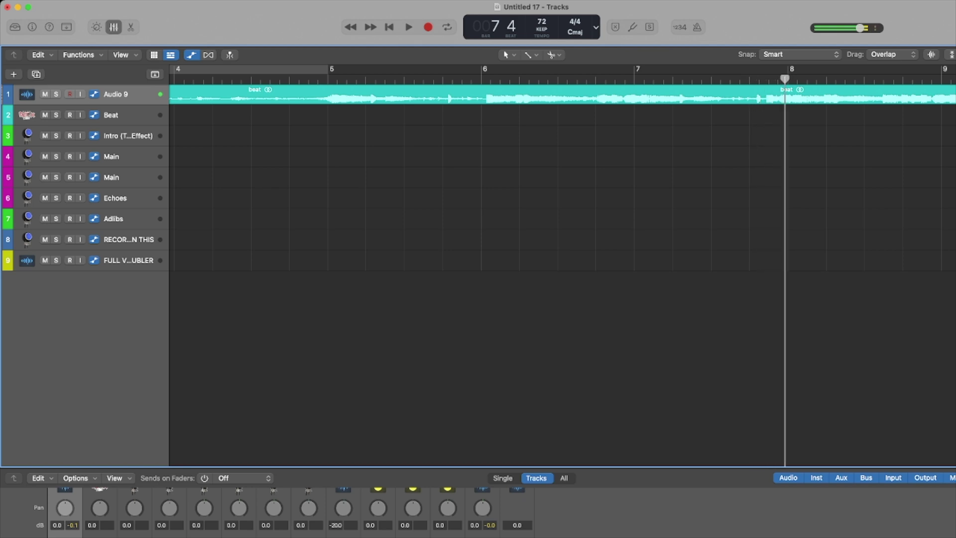
pyautogui.press('Return')
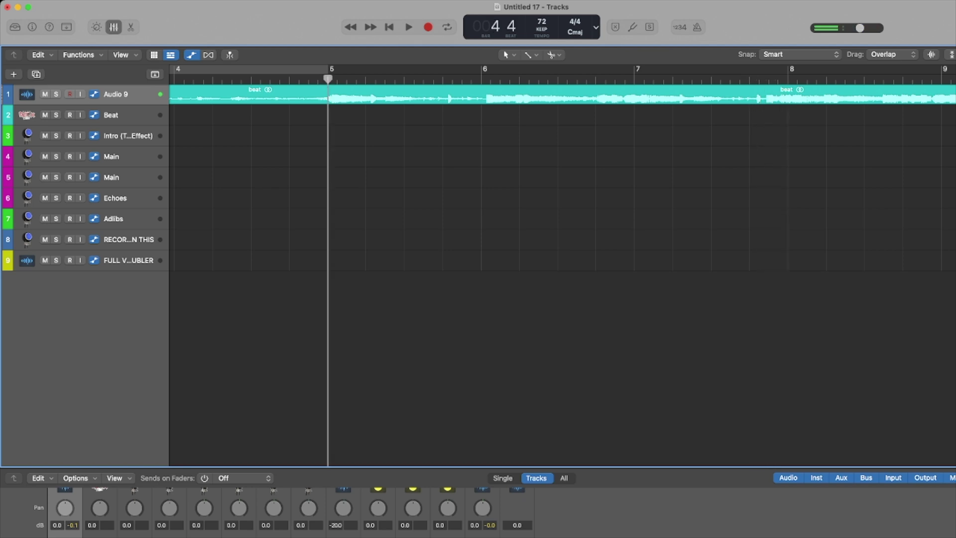
pyautogui.press('space')
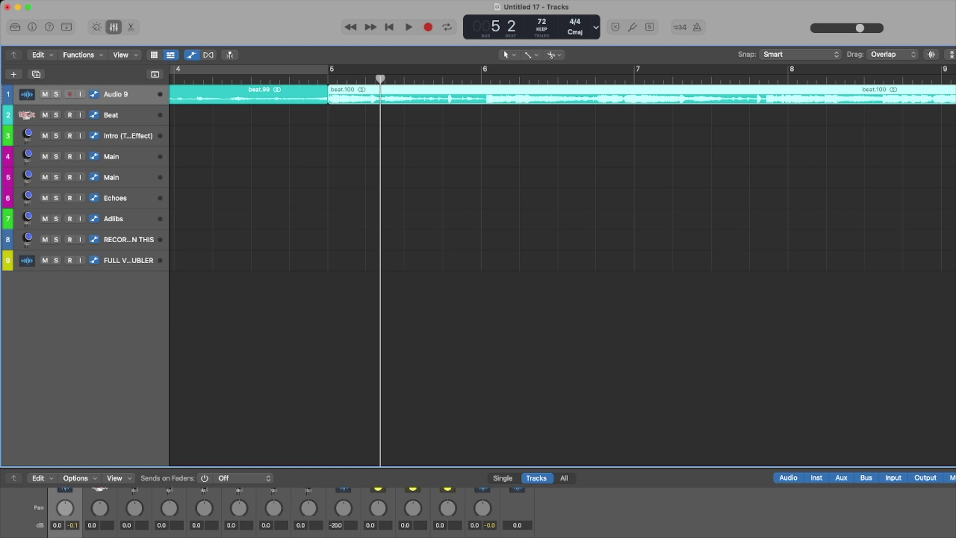
pyautogui.press('super+t')
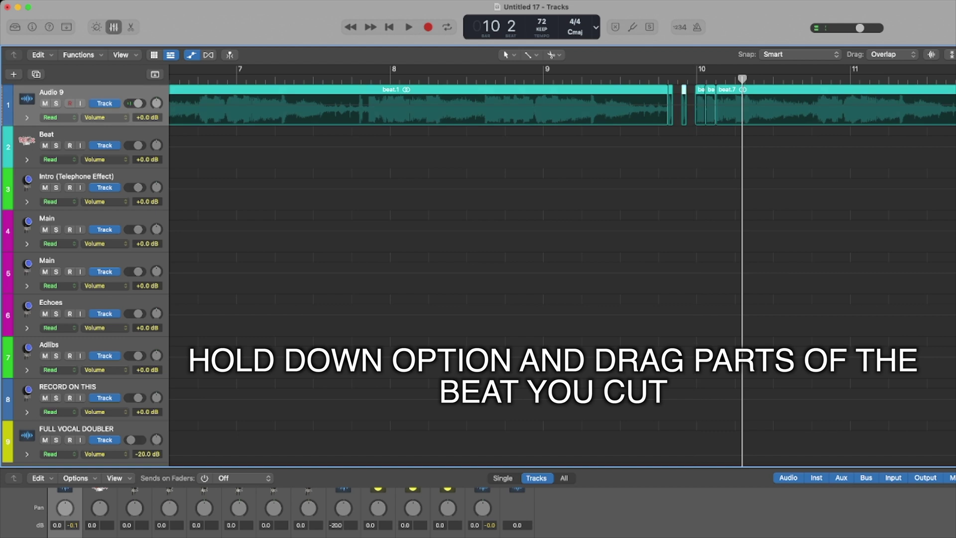
# Copy short cut slices of the beat into the gap just before bar 10, auditioning the chops between copies.
pyautogui.keyDown('alt'); pyautogui.moveTo(701, 104); pyautogui.dragTo(653, 78); pyautogui.keyUp('alt')
pyautogui.press('space')
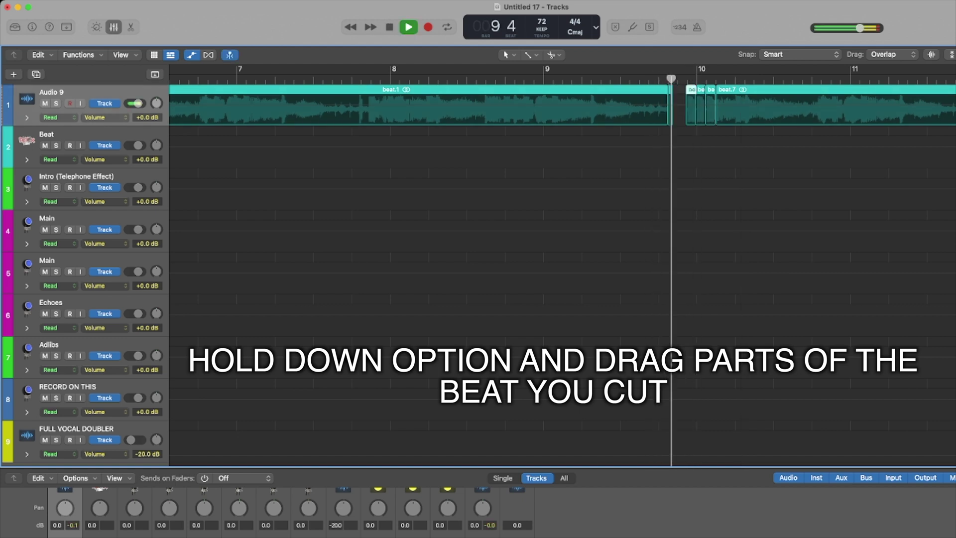
pyautogui.press('space')
pyautogui.click(504, 78)
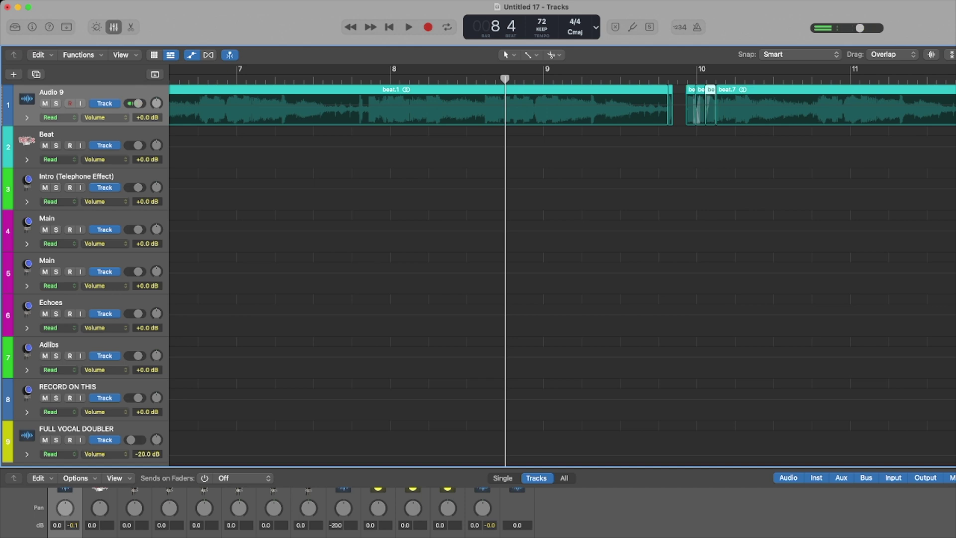
pyautogui.click(697, 79)
pyautogui.click(640, 79)
pyautogui.press('space')
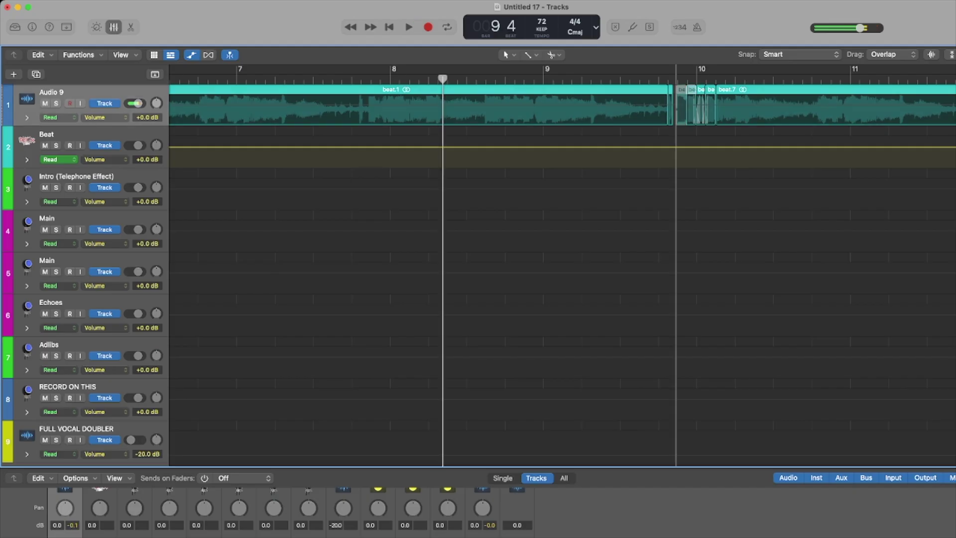
pyautogui.moveTo(681, 104); pyautogui.dragTo(681, 104)
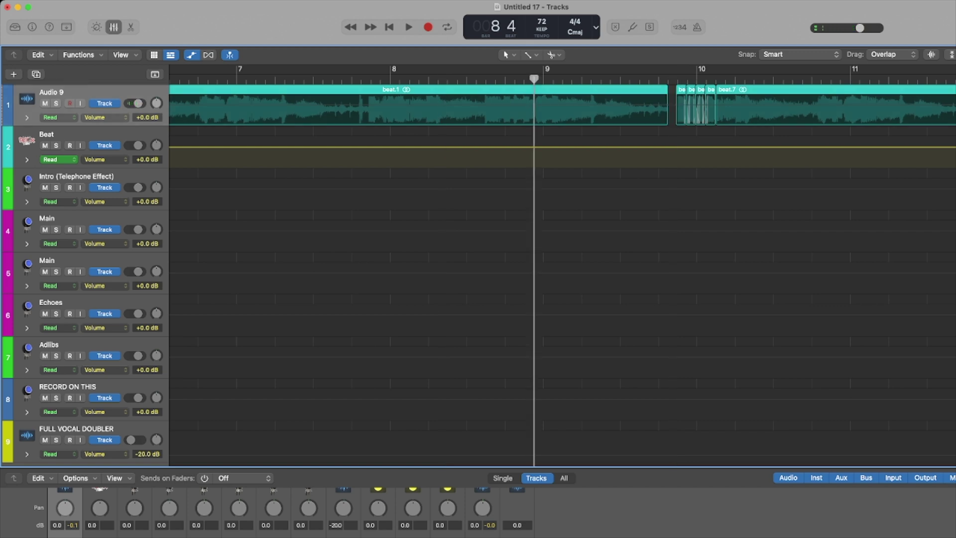
# Play back the chopped beat around bar 12.
pyautogui.press('space')
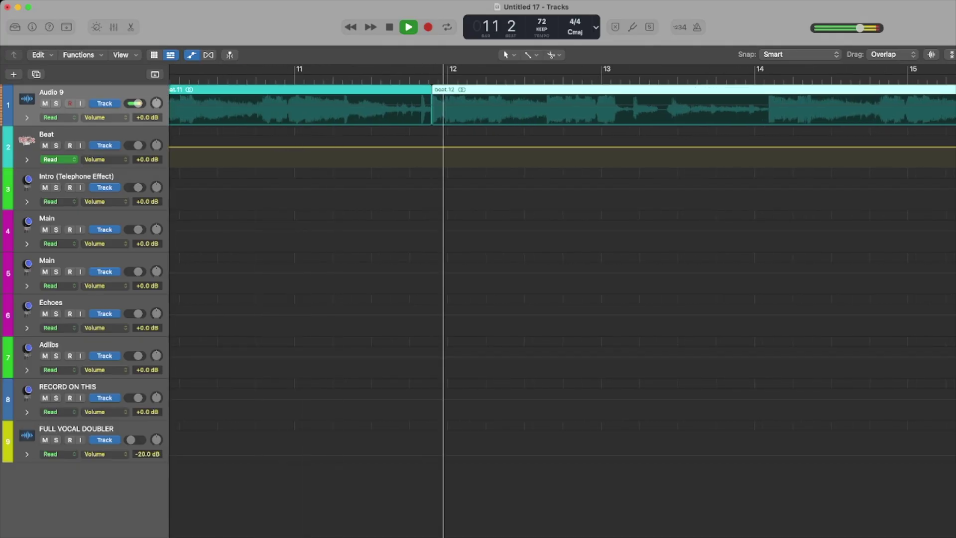
pyautogui.click(443, 107)
pyautogui.click(420, 107)
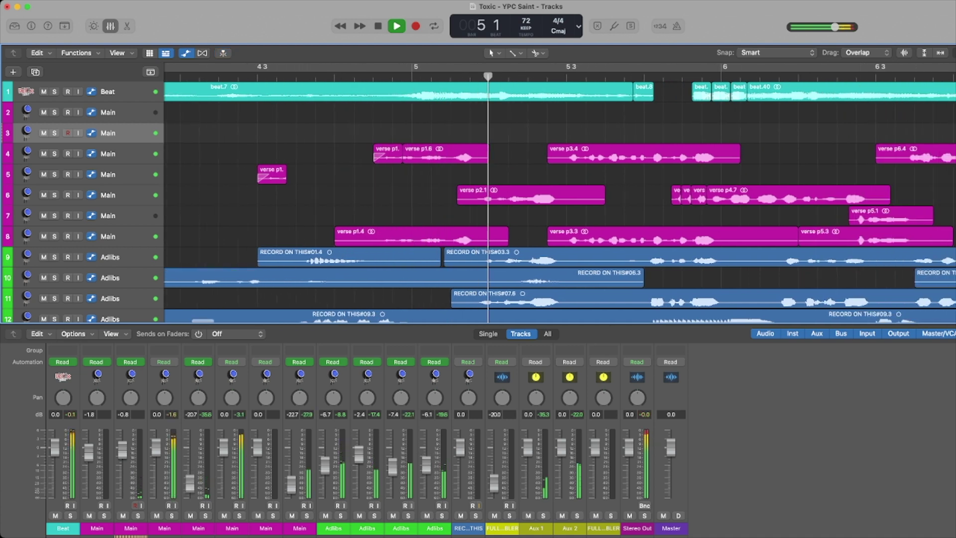
# Duplicate the Beat track with the uncut beat on the copy, and mute the chopped original.
pyautogui.press('space')
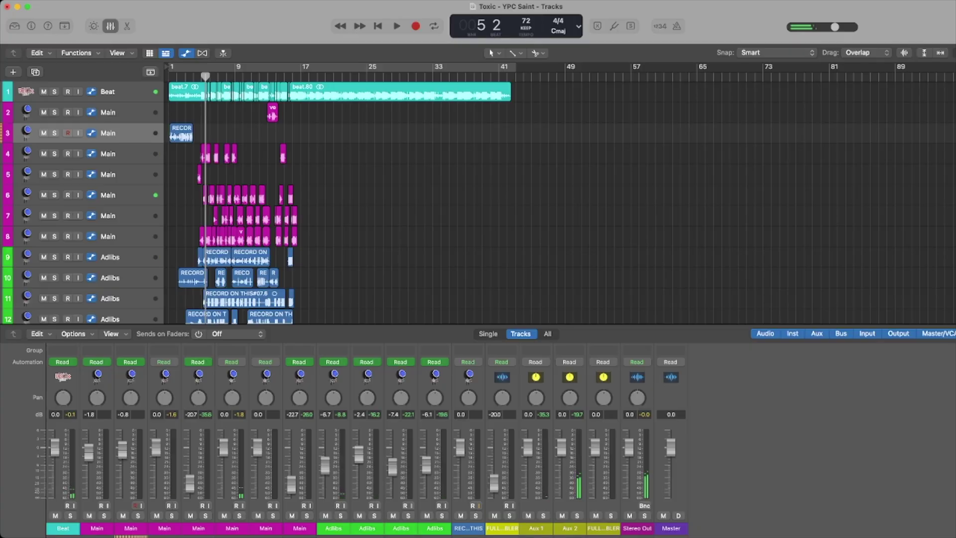
pyautogui.click(124, 92)
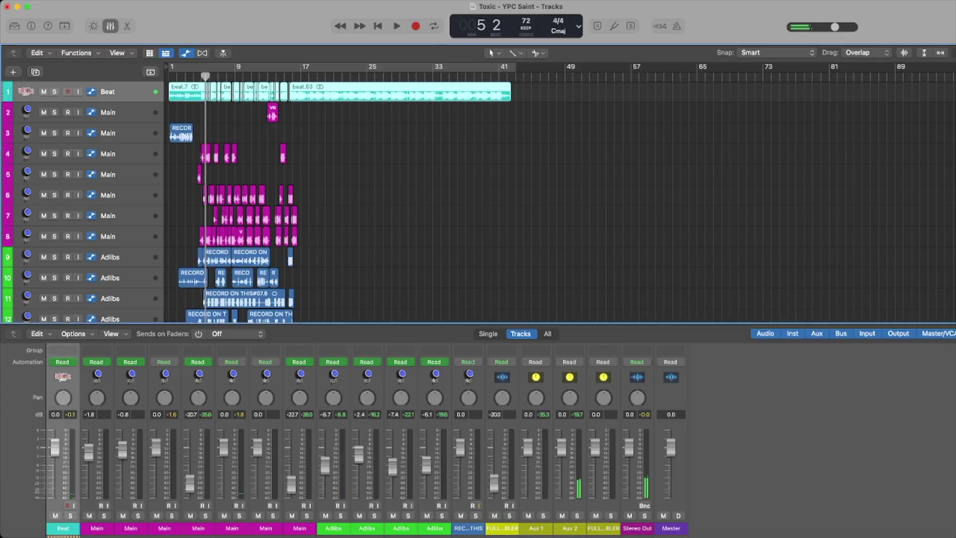
pyautogui.press('super+d')
pyautogui.moveTo(187, 92); pyautogui.dragTo(488, 118)
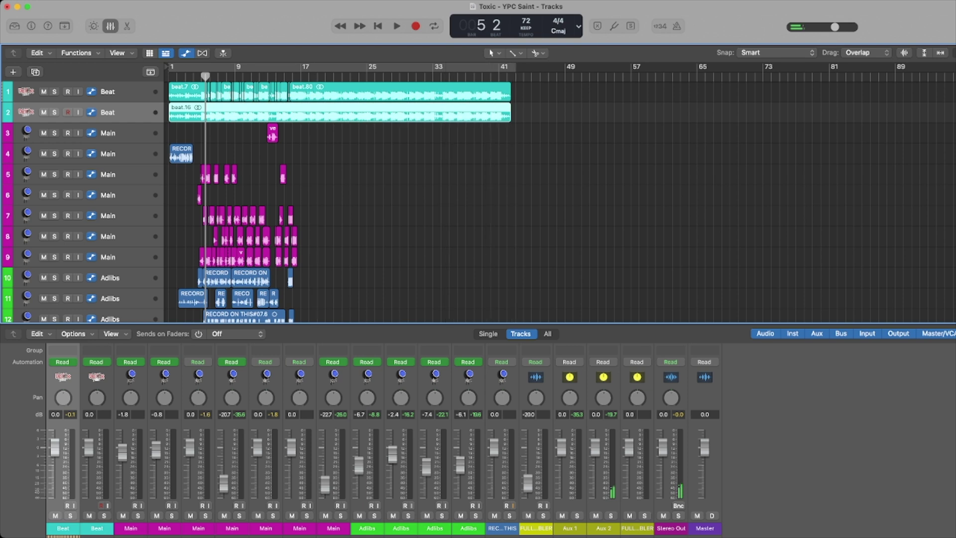
pyautogui.press('m')
# Play the song with the unchopped beat from bar 5, viewing the chopped and uncut regions up close.
pyautogui.press('space')
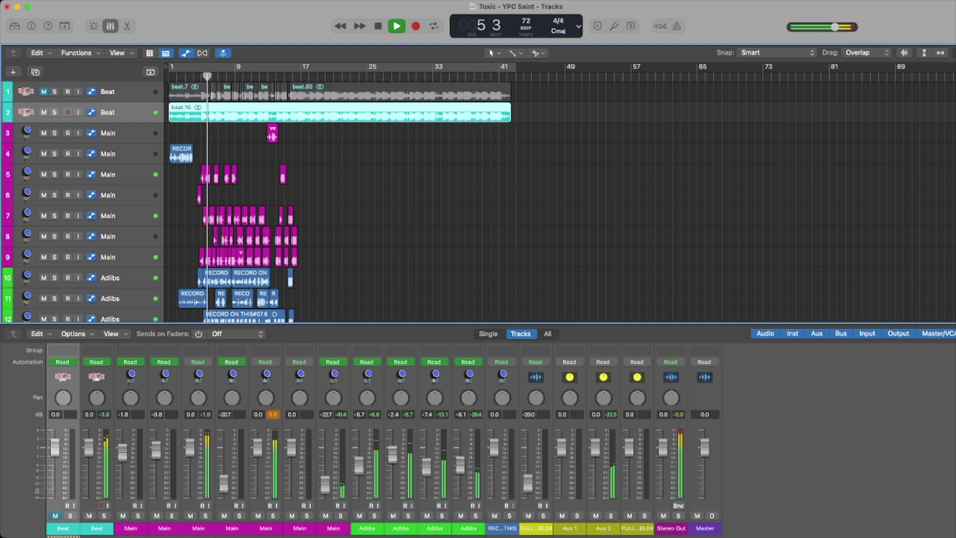
pyautogui.press('super+Right')
pyautogui.press('super+Right')
pyautogui.press('super+Right')
pyautogui.press('super+Right')
pyautogui.press('super+Right')
pyautogui.press('super+Right')
pyautogui.press('super+Right')
pyautogui.hscroll(-4, 560, 199)
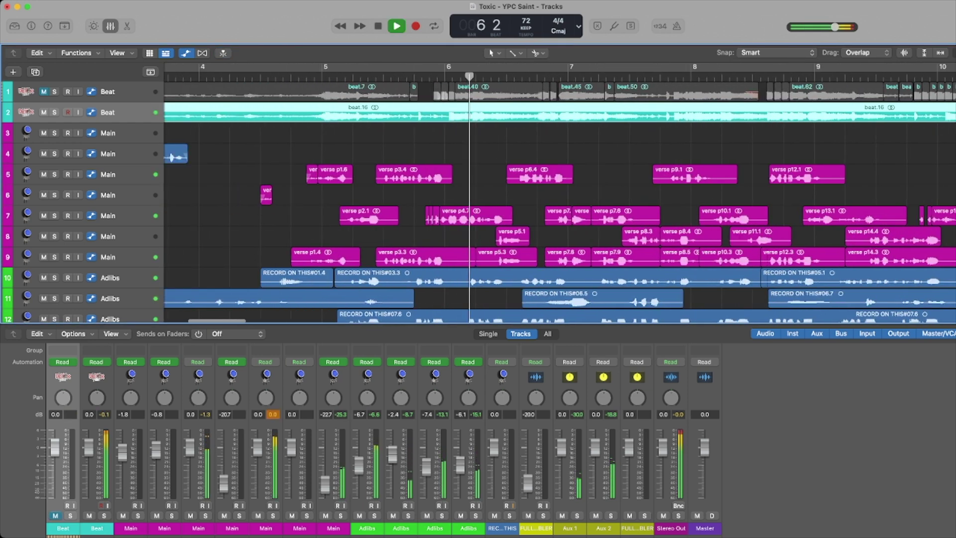
pyautogui.press('space')
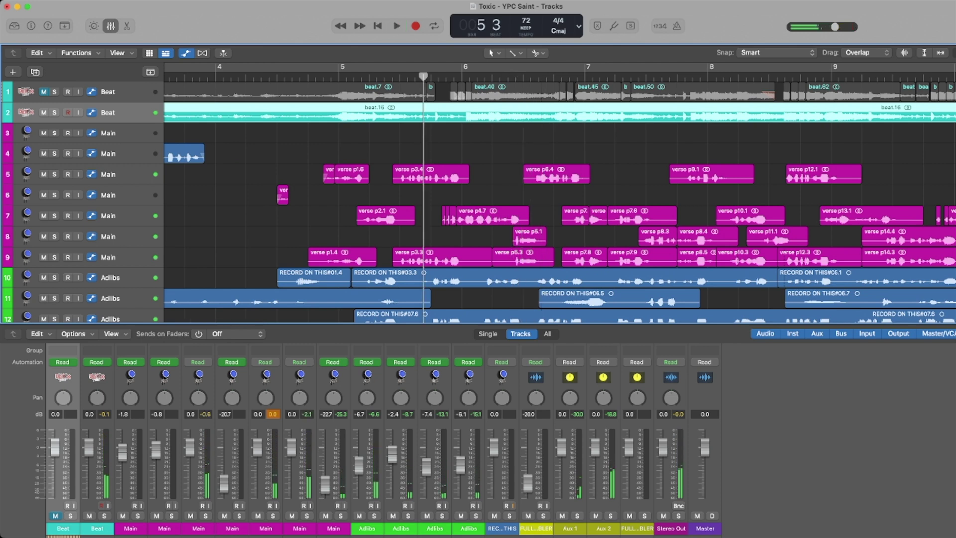
# Play back the section around bars 9 to 10 with the unchopped beat.
pyautogui.hscroll(5, 560, 192)
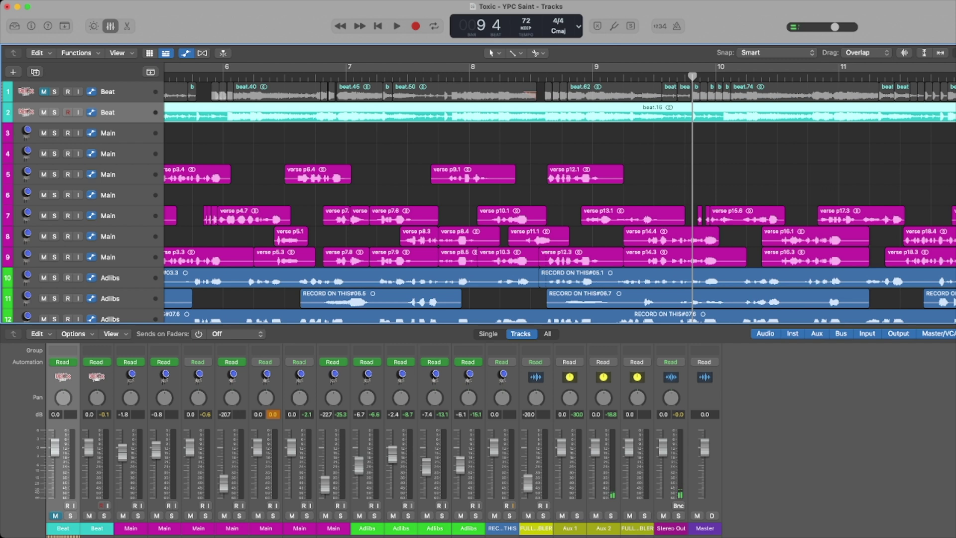
pyautogui.scroll(-1, 560, 202)
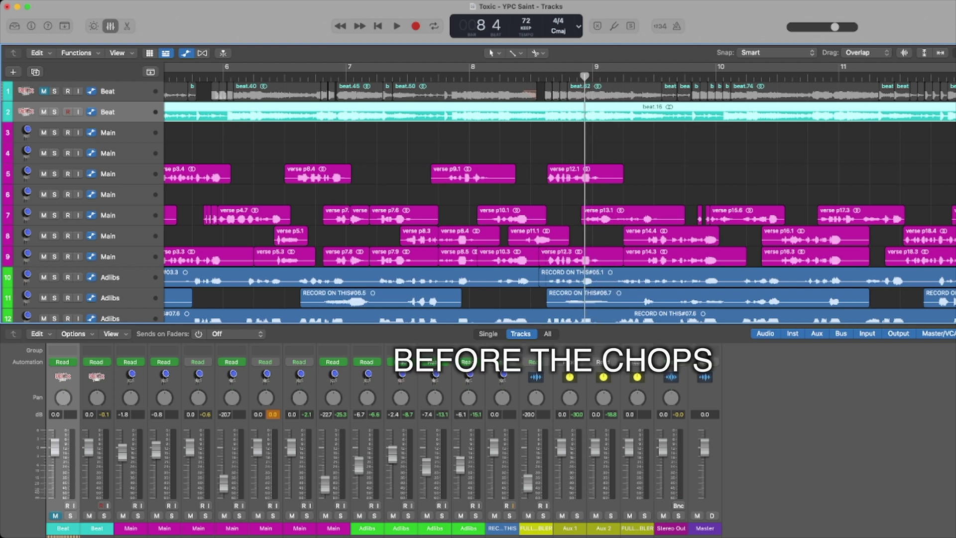
pyautogui.press('space')
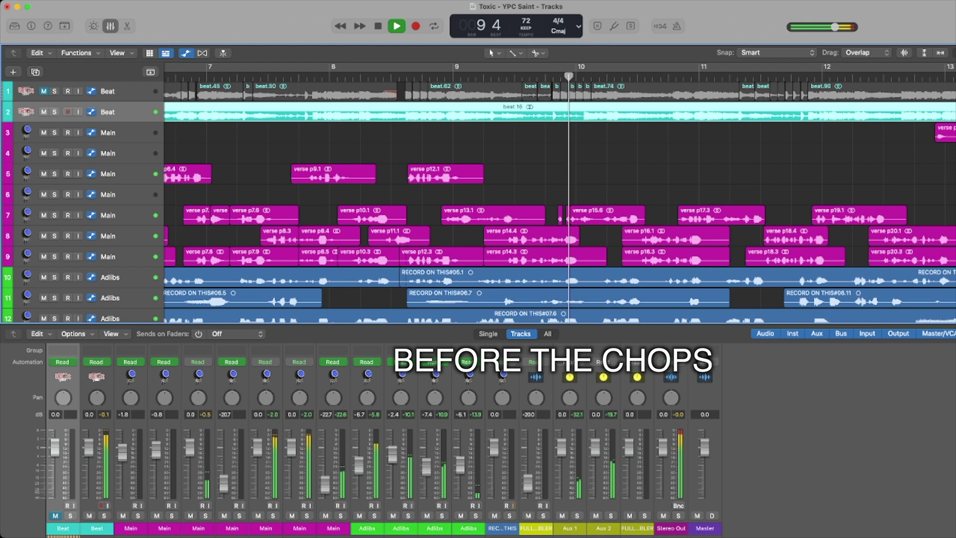
pyautogui.press('space')
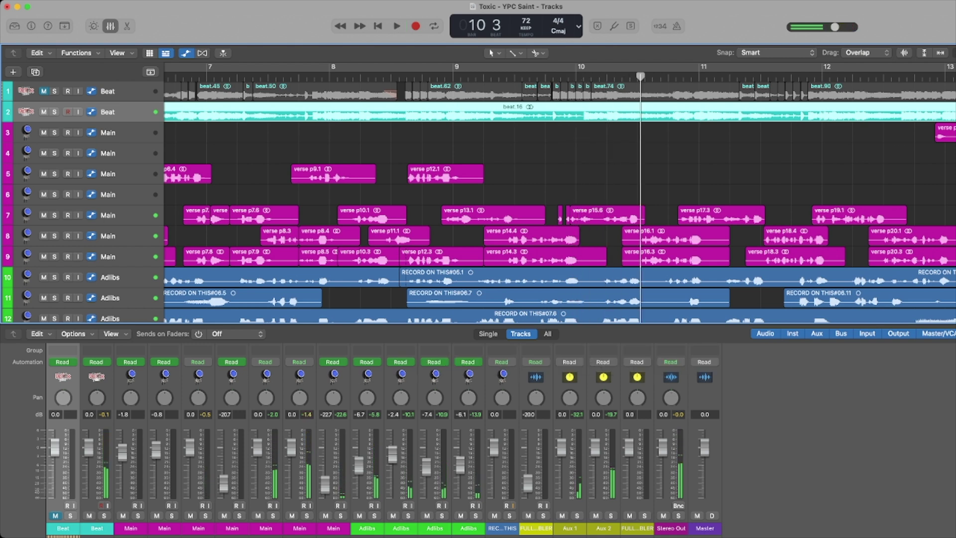
# Mute the unchopped Beat track, unmute the chopped one and play the song with the chops.
pyautogui.hotkey('ctrl', 'm')
pyautogui.press('m')
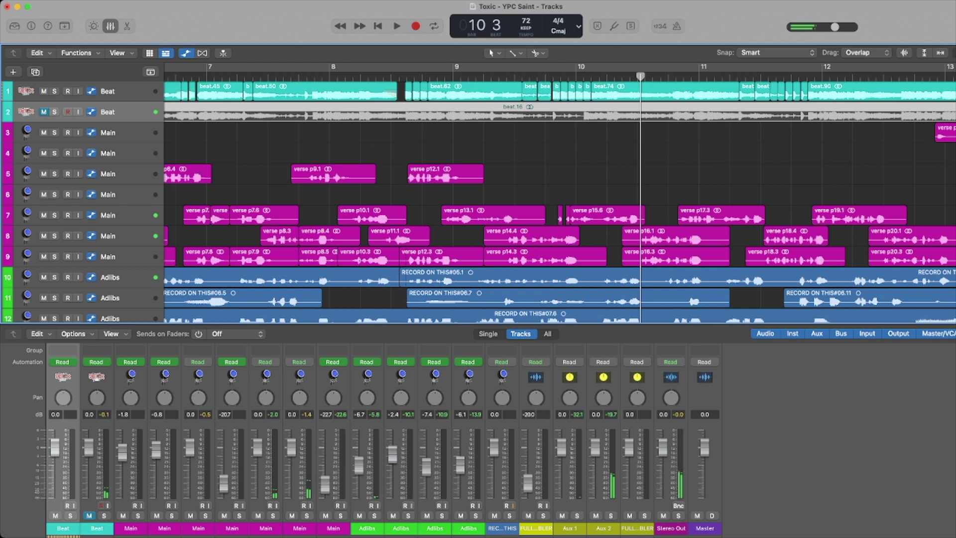
pyautogui.press('space')
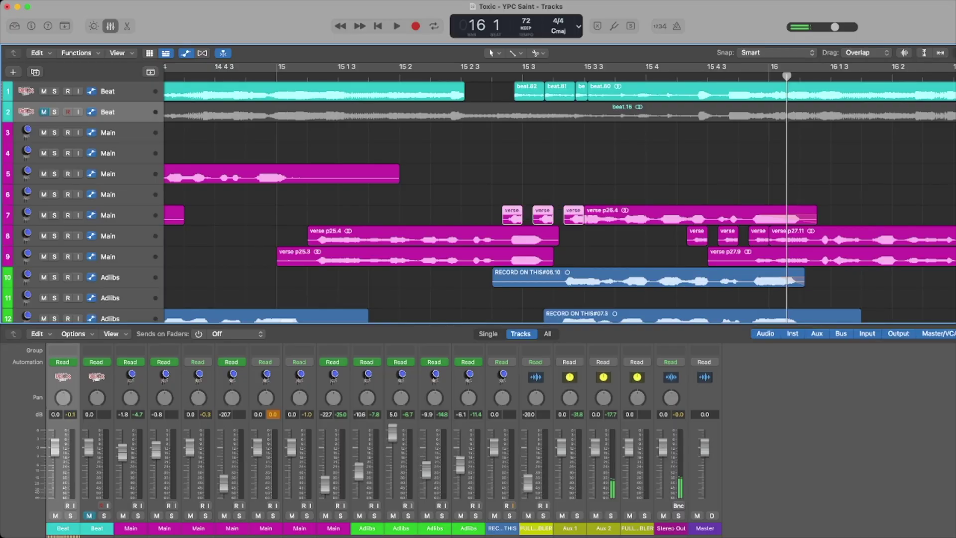
# Replace the short vocal slices before verse p26.4 on track 7 with the full uncut region and play it back.
pyautogui.moveTo(584, 221); pyautogui.dragTo(574, 221)
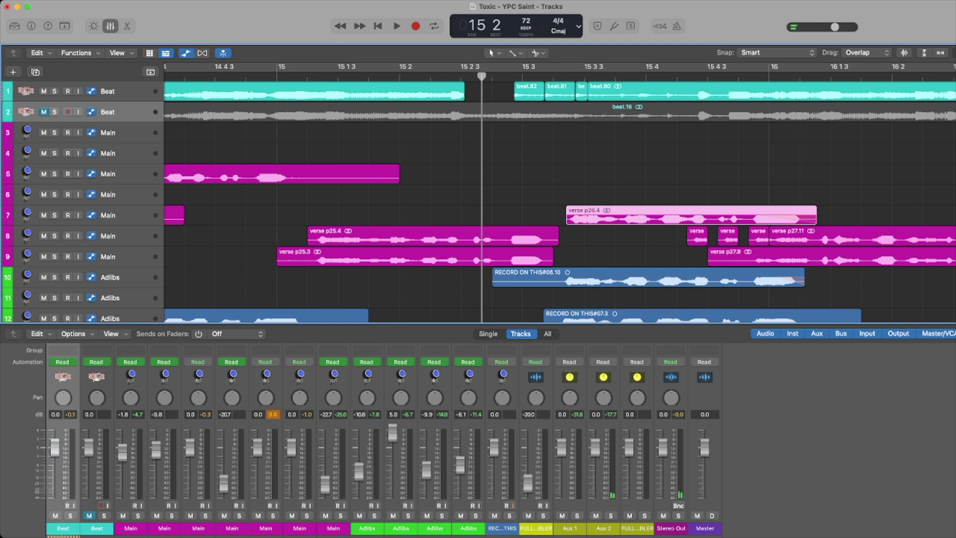
pyautogui.press('space')
# Solo the Main vocal on track 7 and play back its verse p26.4 region.
pyautogui.press('s')
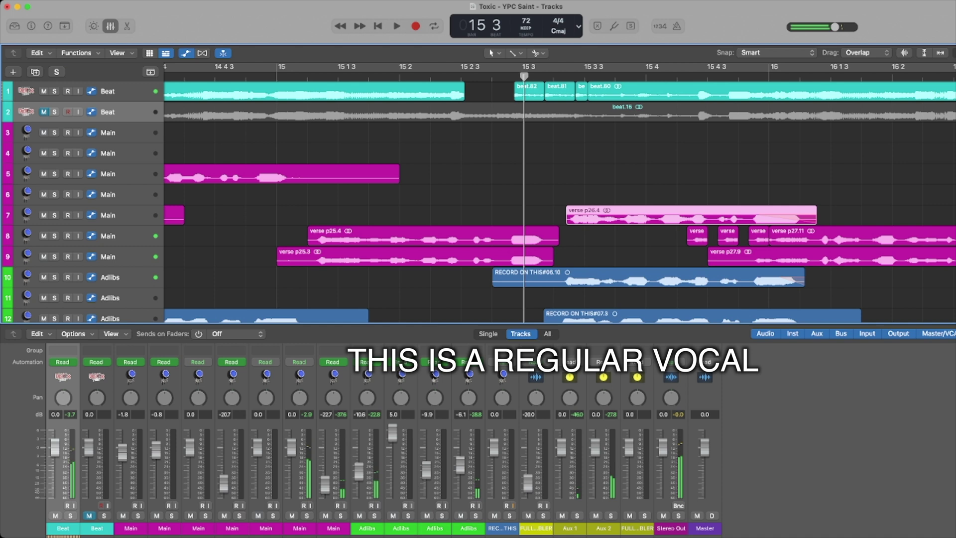
pyautogui.click(128, 215)
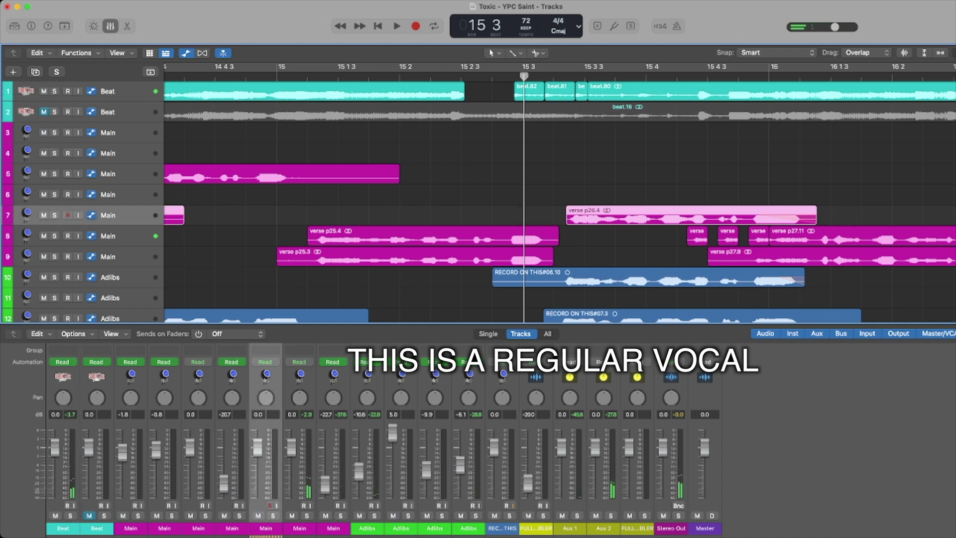
pyautogui.press('s')
pyautogui.press('space')
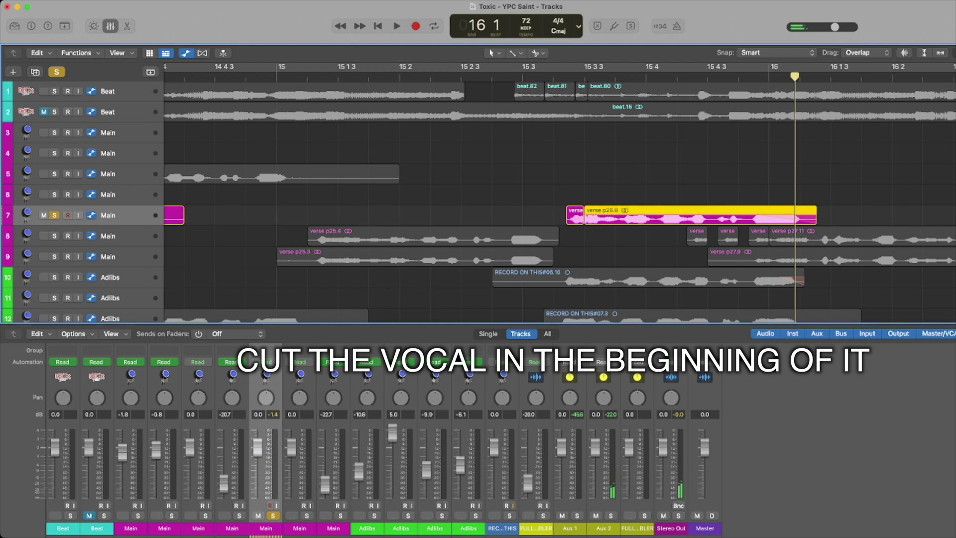
# Copy the short opening verse slice on track 7 twice, placing the copies at even gaps before the original, and play back the soloed stutters.
pyautogui.moveTo(575, 216); pyautogui.dragTo(548, 215)
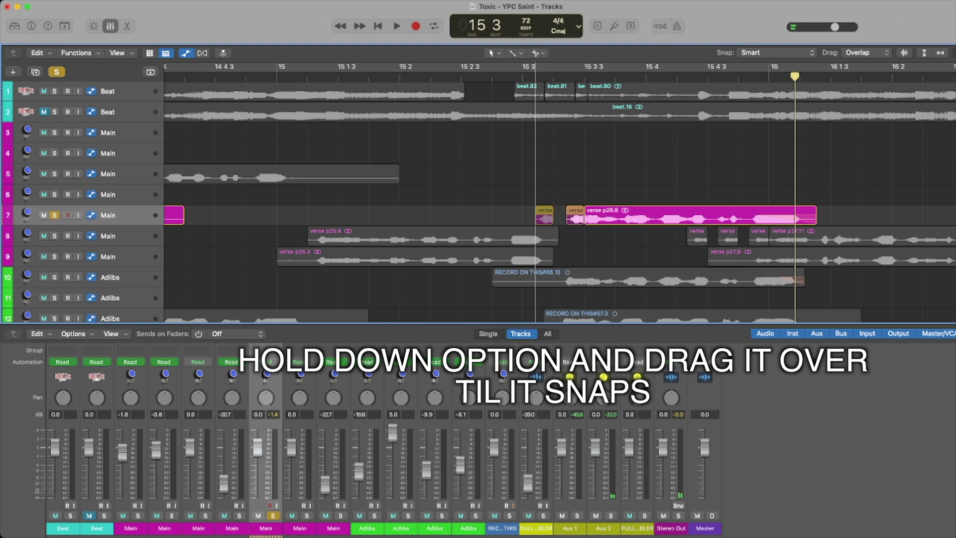
pyautogui.moveTo(544, 215); pyautogui.dragTo(513, 215)
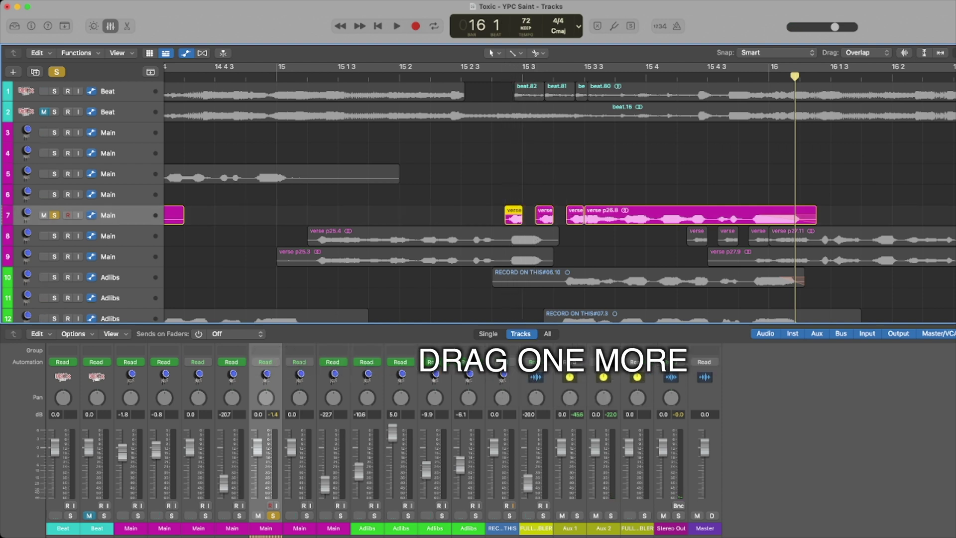
pyautogui.click(461, 76)
pyautogui.press('space')
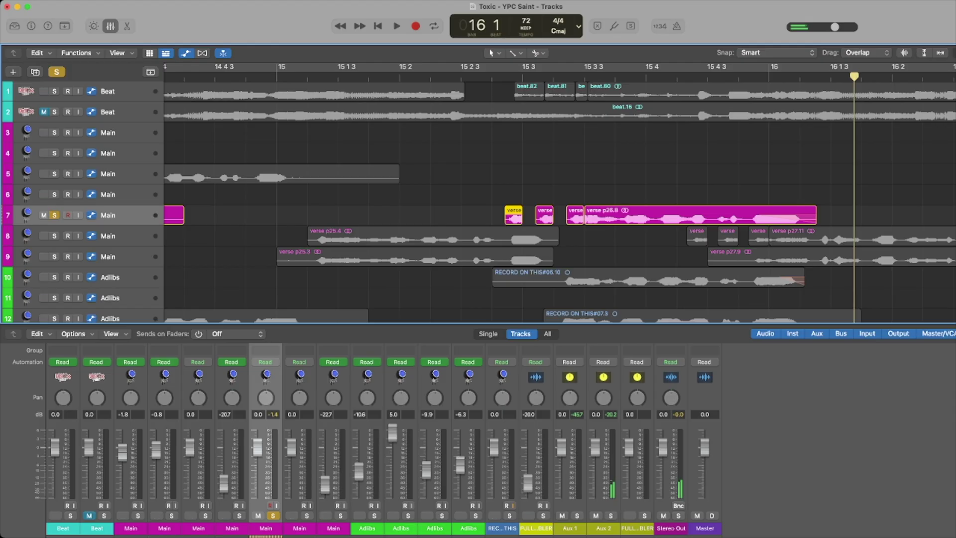
pyautogui.click(250, 76)
pyautogui.press('space')
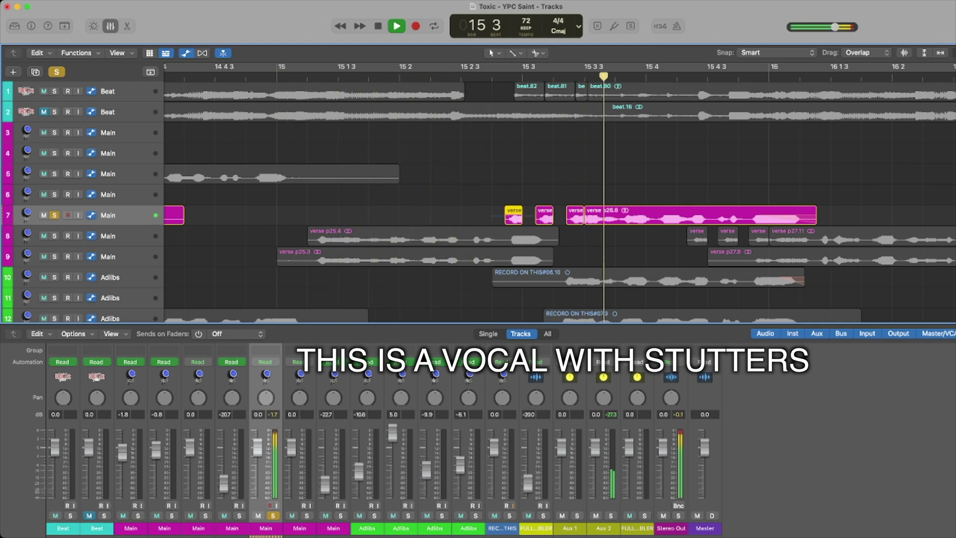
pyautogui.press('space')
# Try extending the two copied verse slices on track 7 to close the gaps between them and play back the soloed vocal.
pyautogui.moveTo(564, 220); pyautogui.dragTo(566, 220)
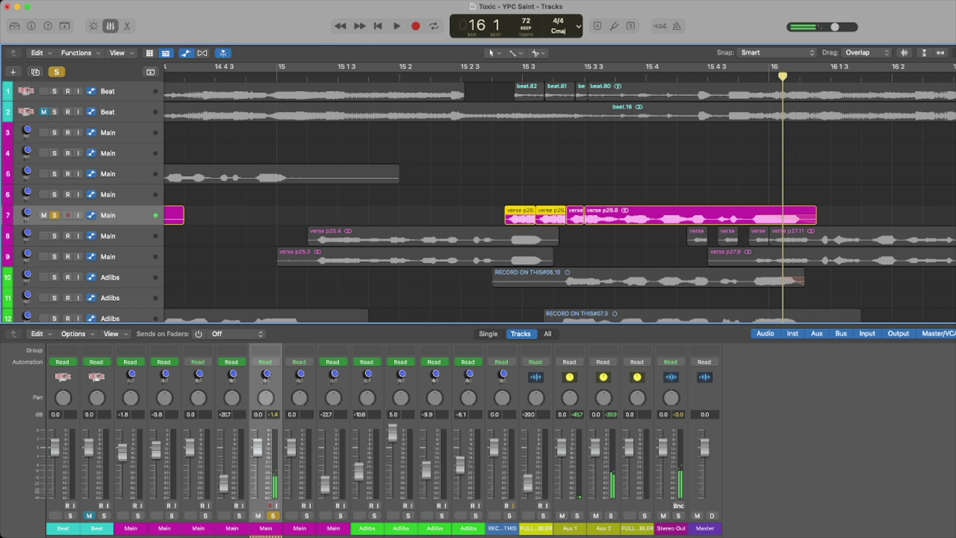
pyautogui.press('space')
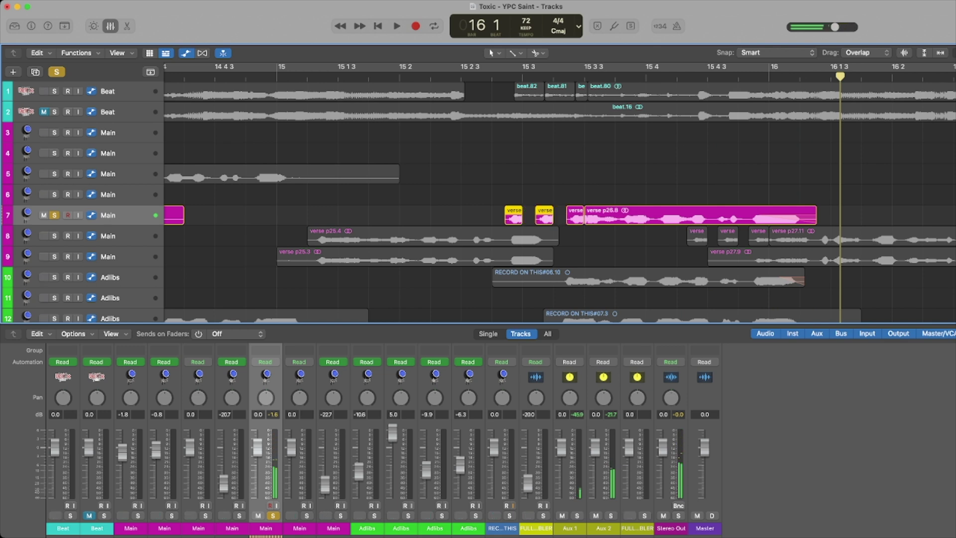
# Unsolo the Main vocal on track 7 and play the stuttered verse together with the full song.
pyautogui.press('s')
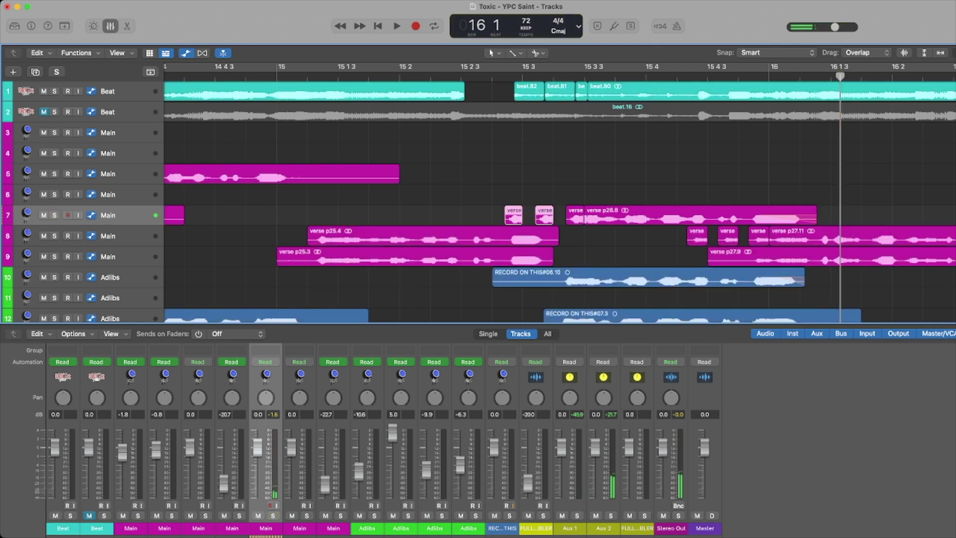
pyautogui.press('space')
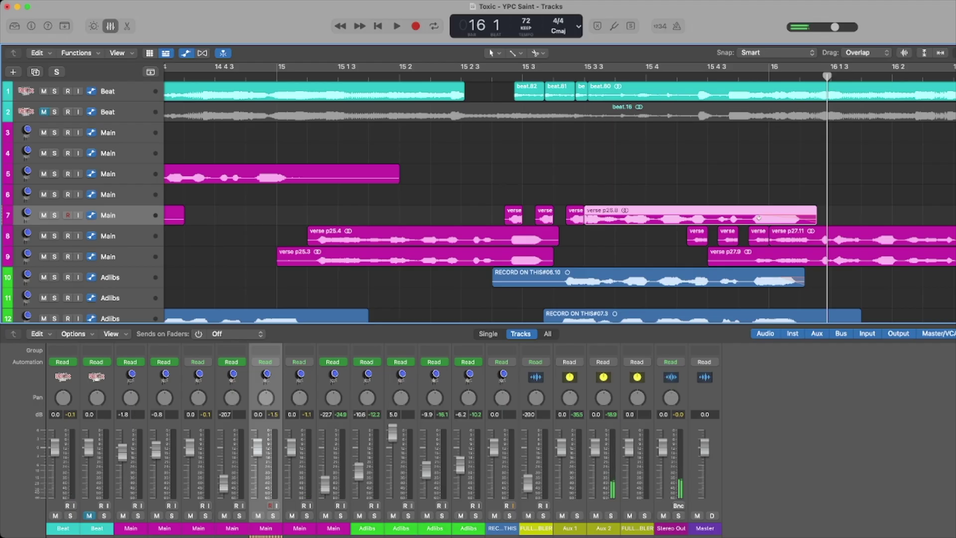
pyautogui.click(800, 217)
pyautogui.press('super+z')
pyautogui.click(791, 217)
pyautogui.press('super+z')
# Play back the full mix around bar 15, through the verse p26.8 region on track 7.
pyautogui.press('space')
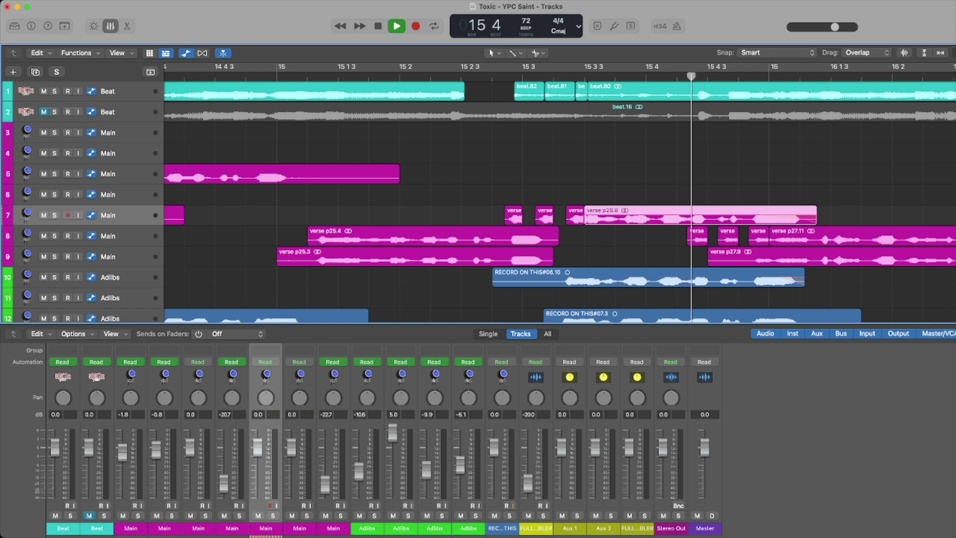